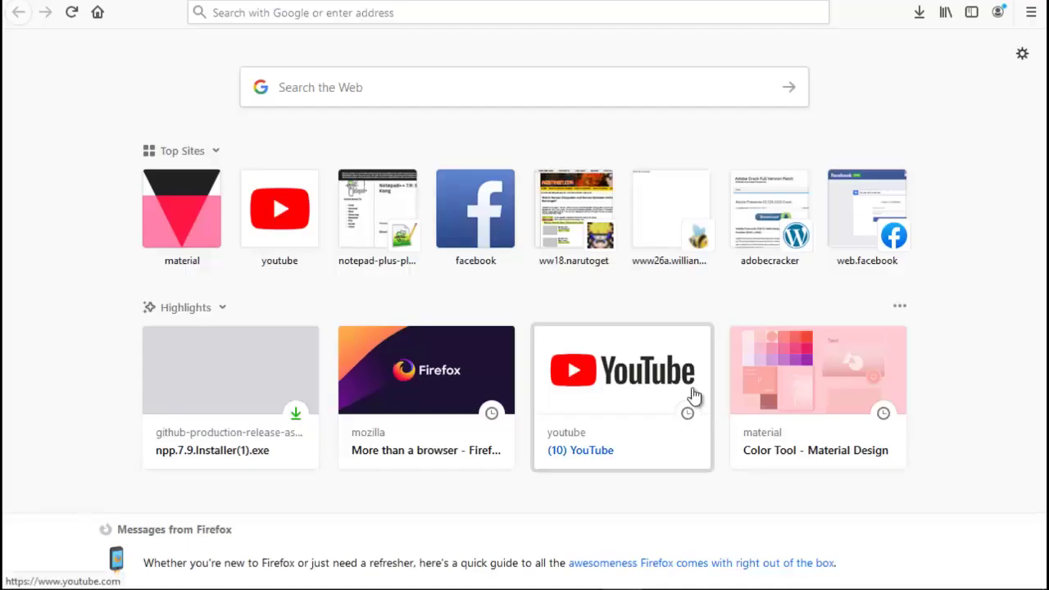
Open Facebook from the new tab page and go to the account's own profile
mouse_move(693, 396)
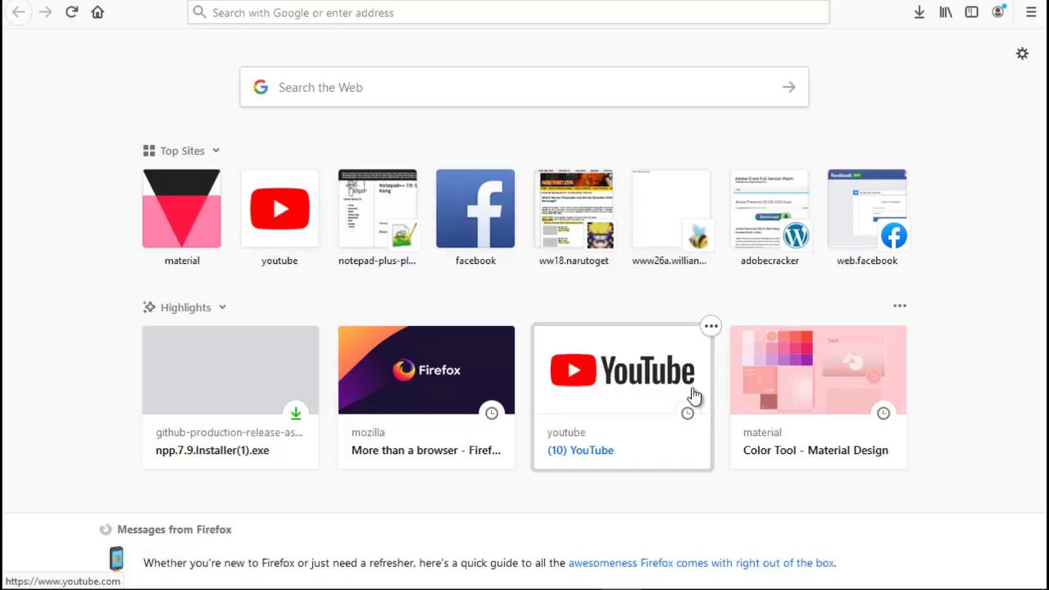
click(480, 232)
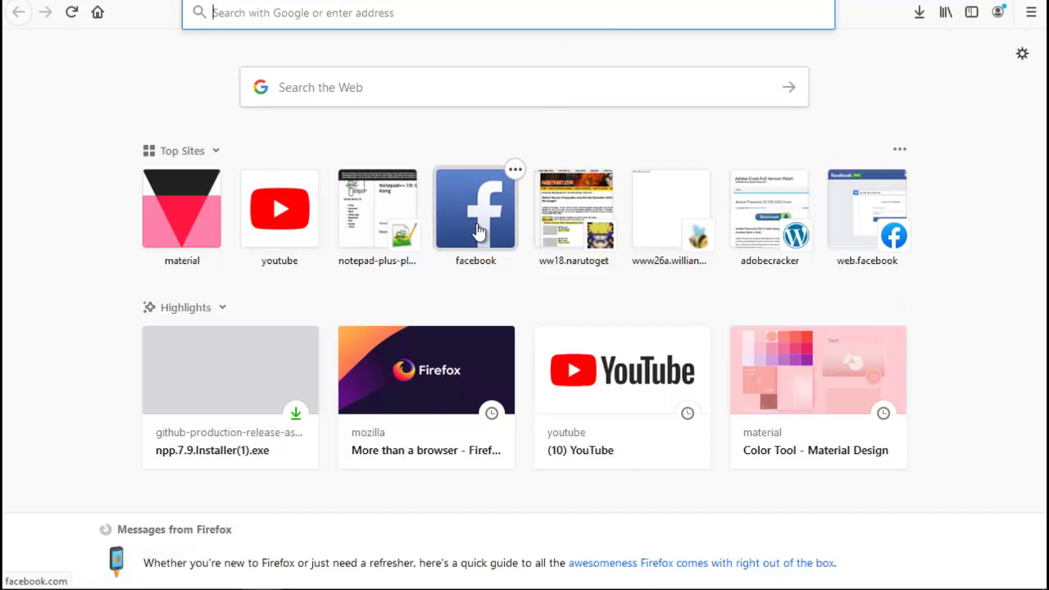
click(469, 232)
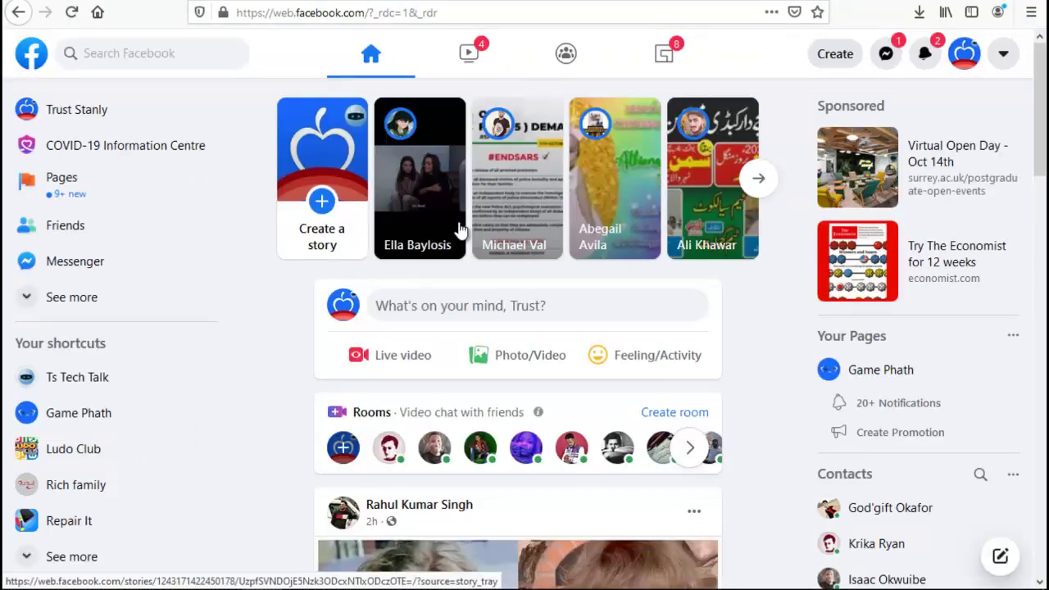
click(110, 125)
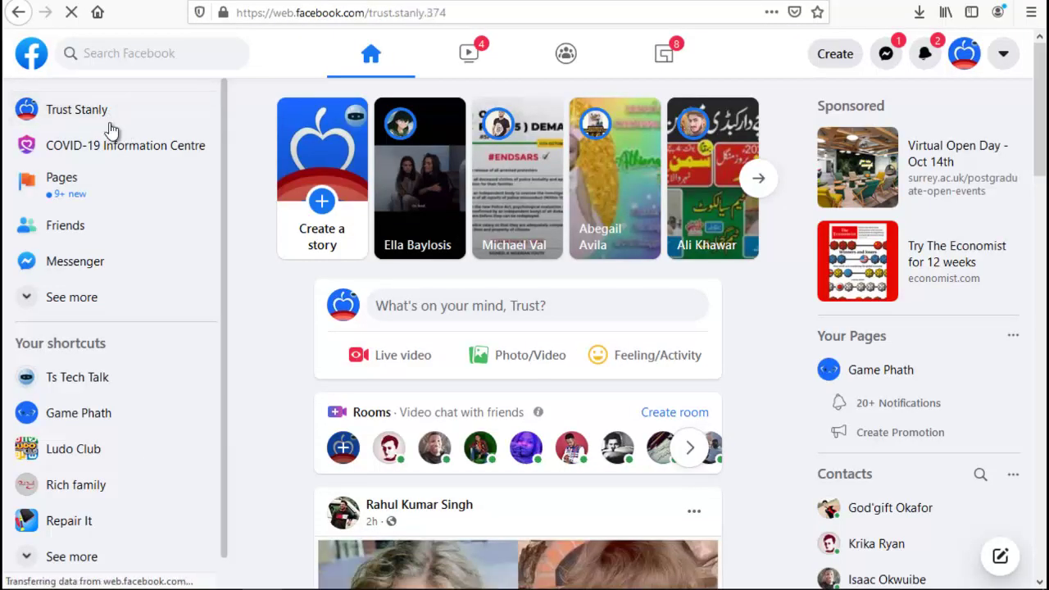
click(112, 112)
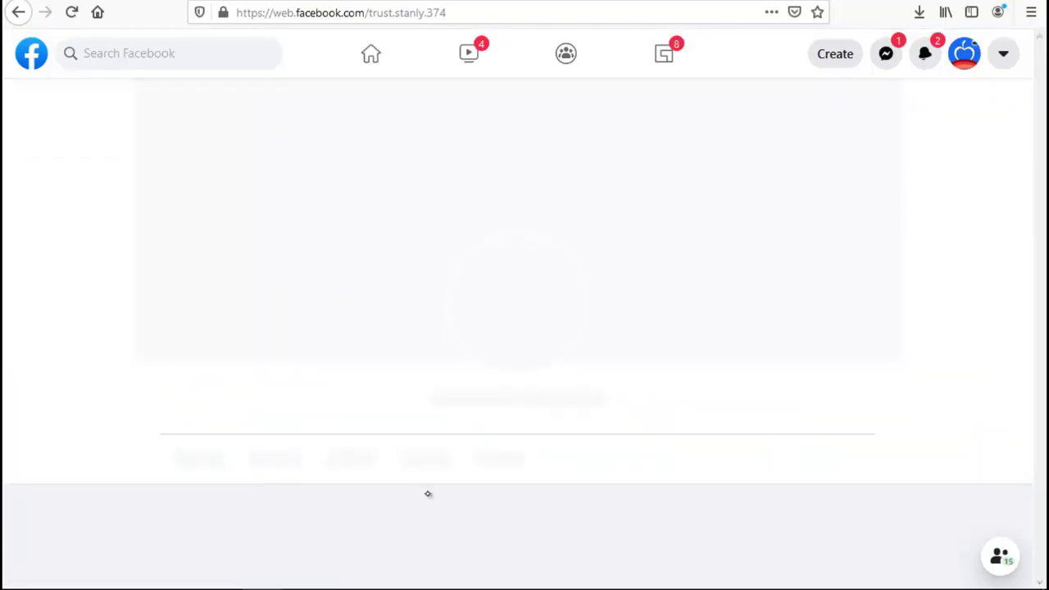
Examine the profile's intro details, hobbies and the grid of featured photos and pages
scroll(462, 296, down, 4)
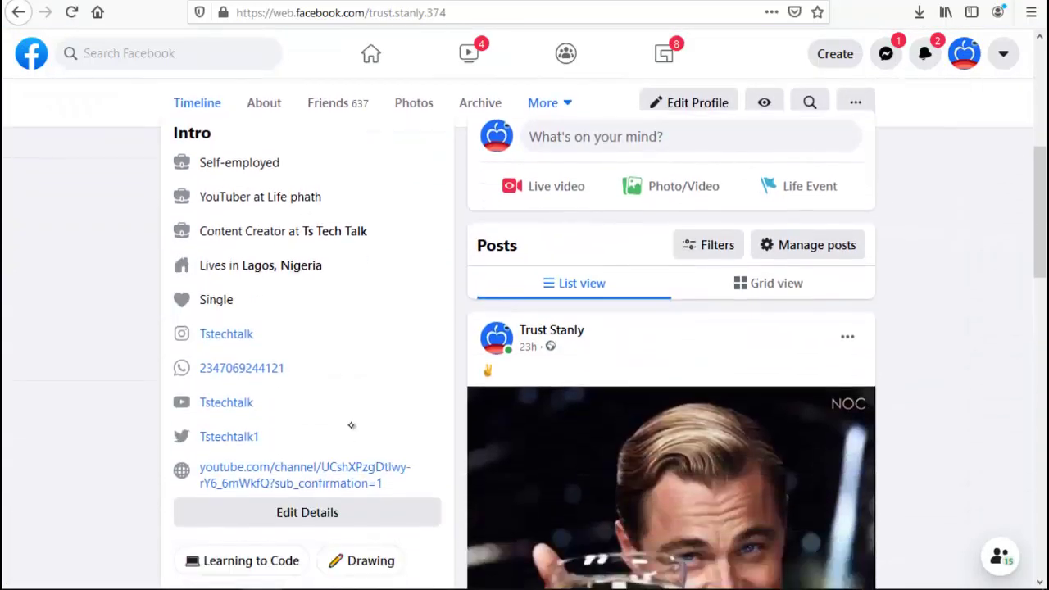
scroll(351, 426, down, 5)
scroll(339, 430, up, 2)
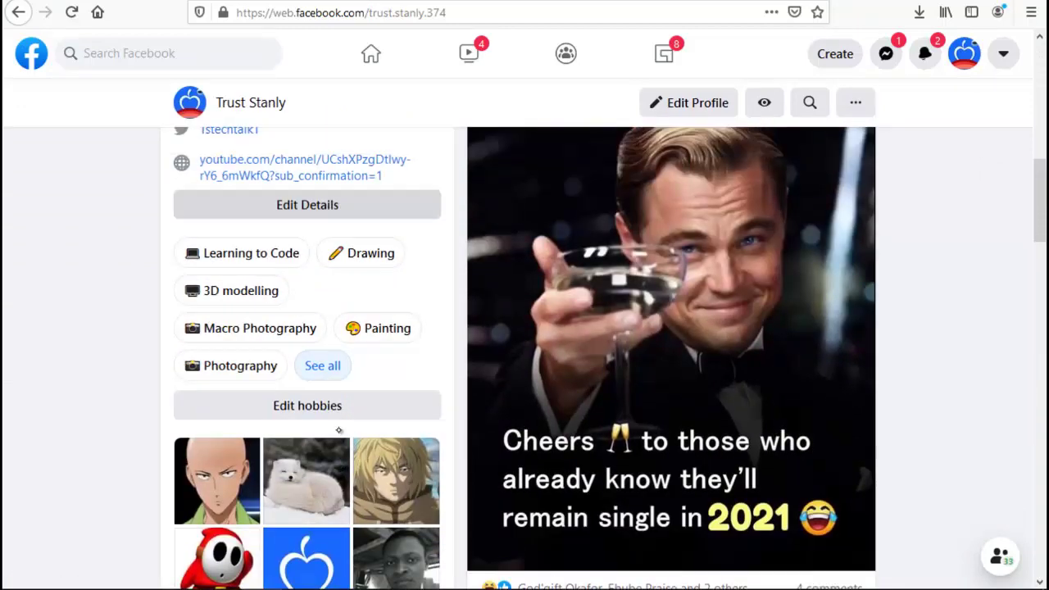
scroll(338, 431, up, 4)
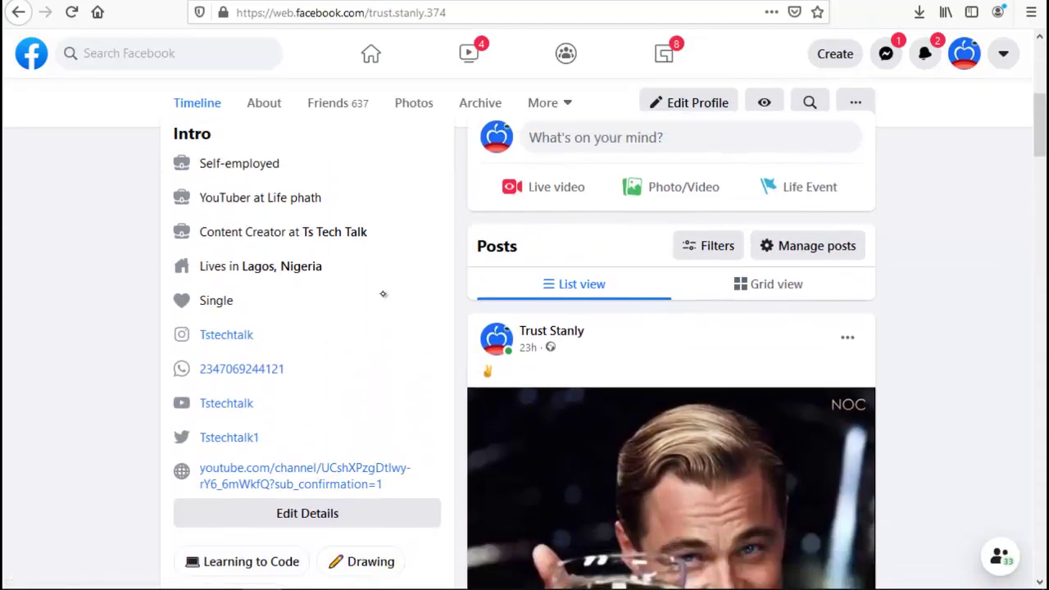
scroll(383, 294, down, 4)
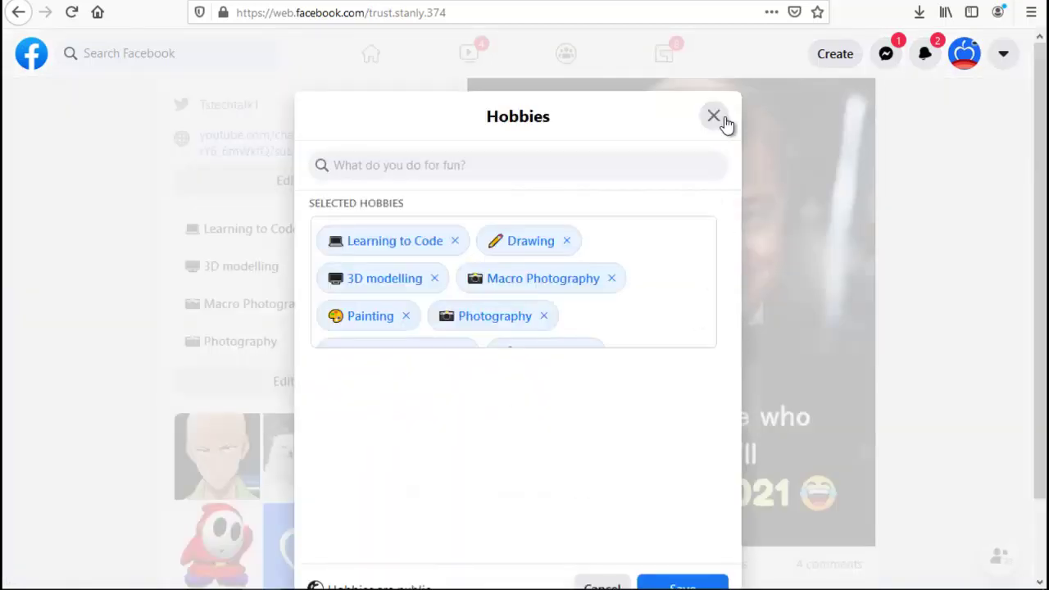
click(714, 116)
scroll(460, 249, down, 2)
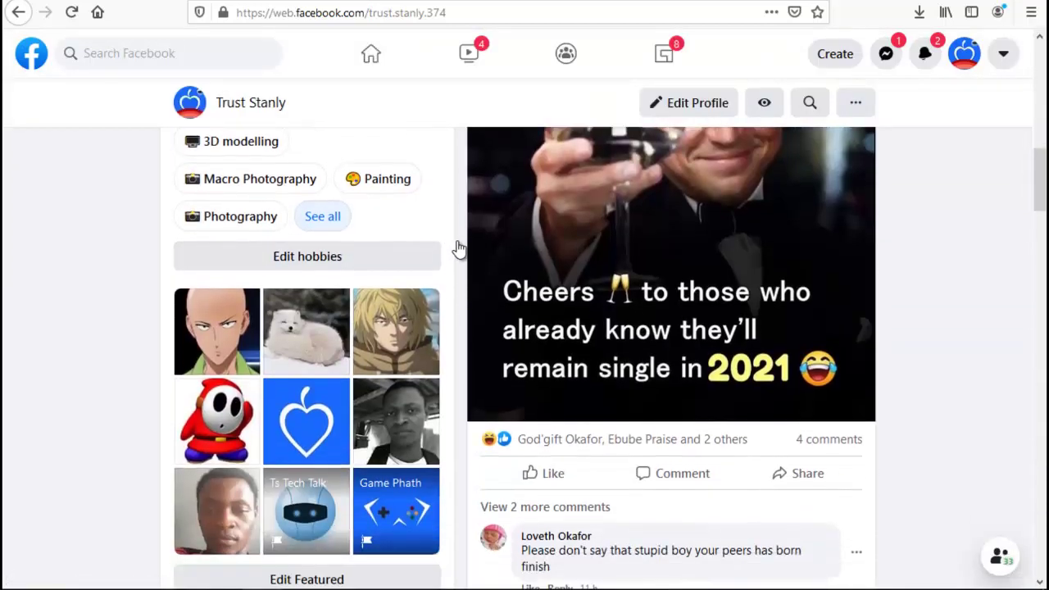
scroll(459, 248, down, 1)
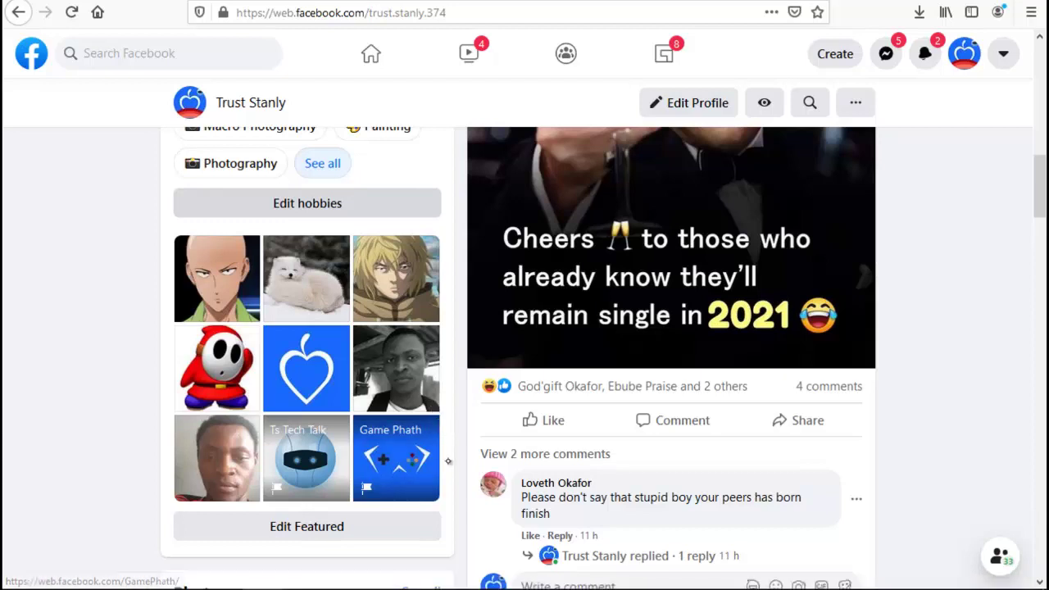
scroll(461, 348, down, 2)
scroll(460, 349, up, 1)
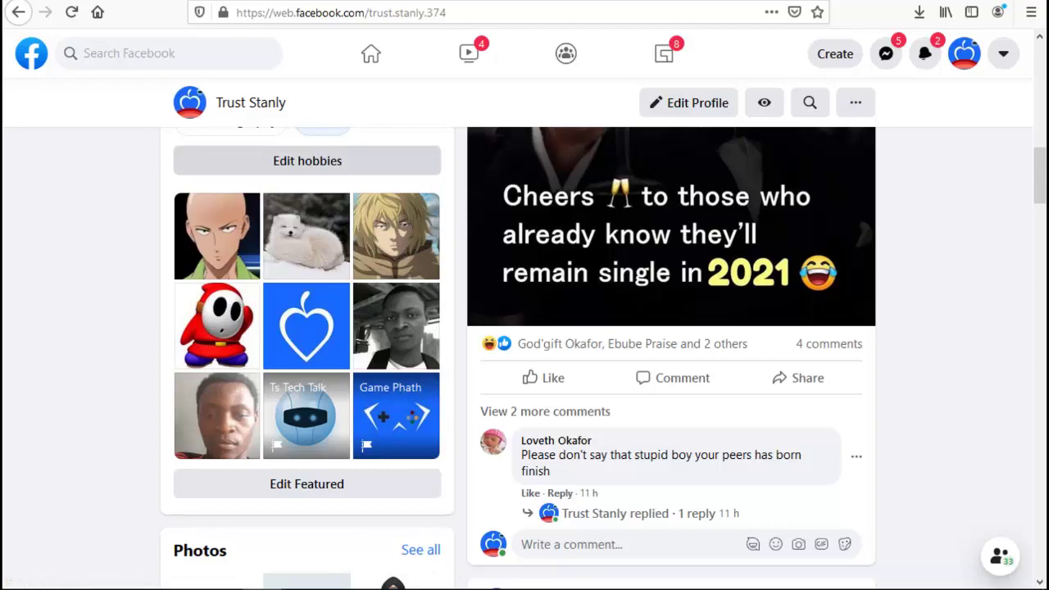
Switch to Chrome, open the second account's profile and find the featured section in its intro
key(alt+Tab)
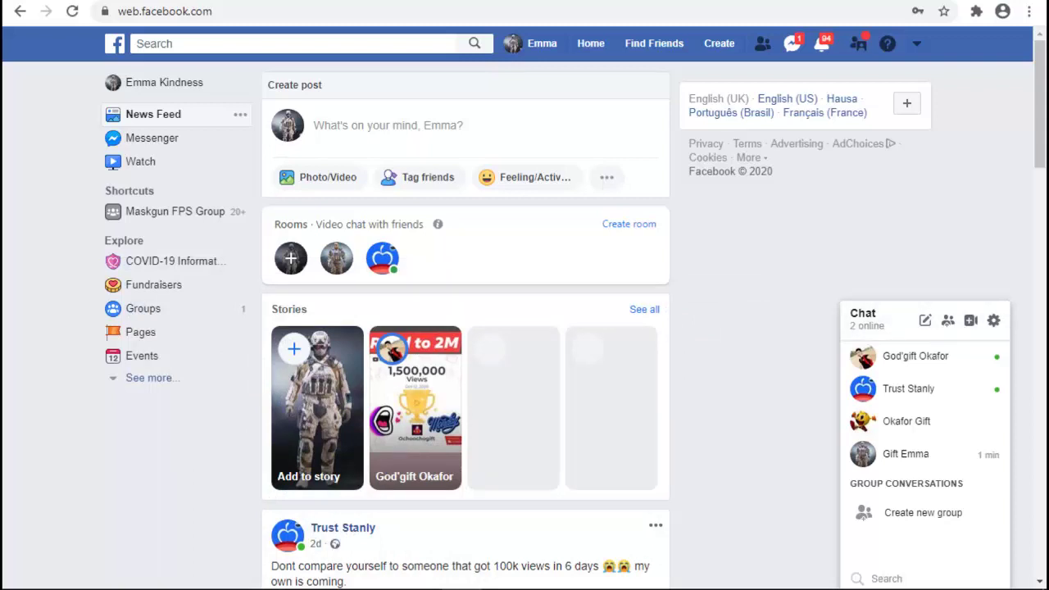
click(533, 43)
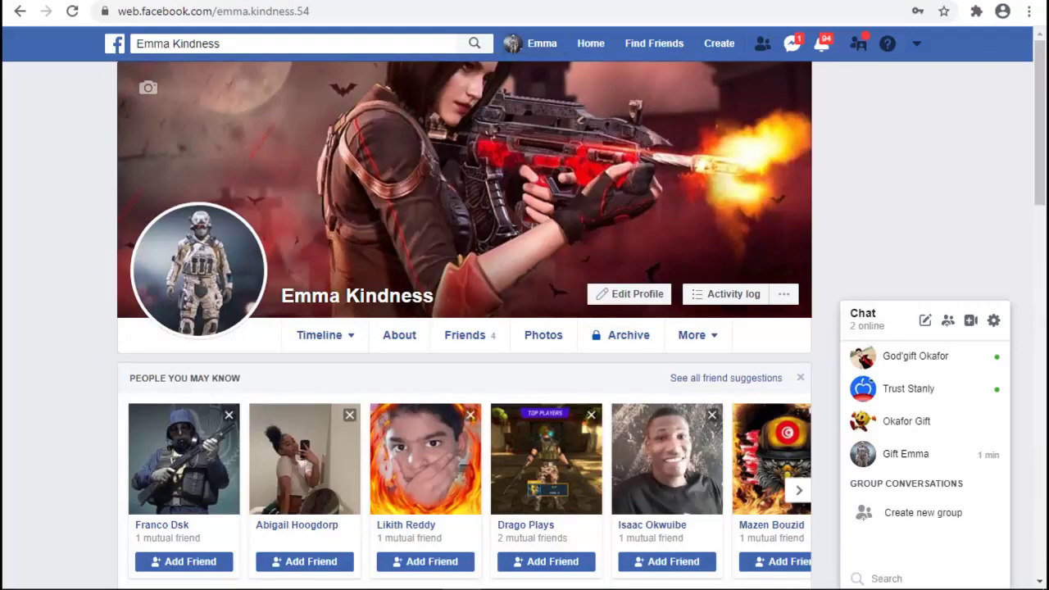
scroll(771, 460, down, 15)
scroll(771, 460, up, 5)
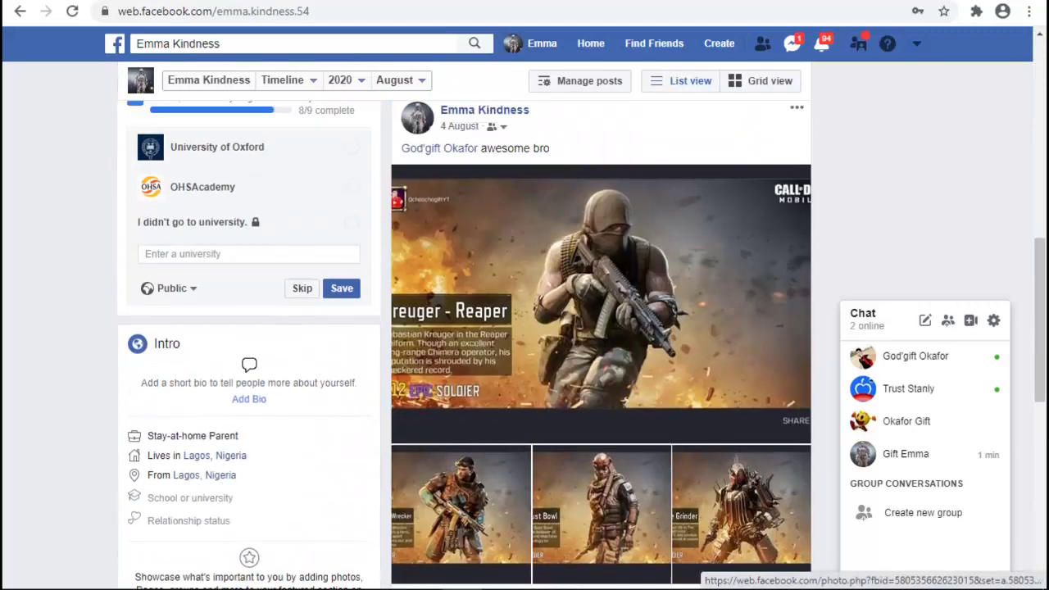
scroll(602, 344, down, 1)
scroll(602, 344, up, 1)
scroll(602, 344, down, 3)
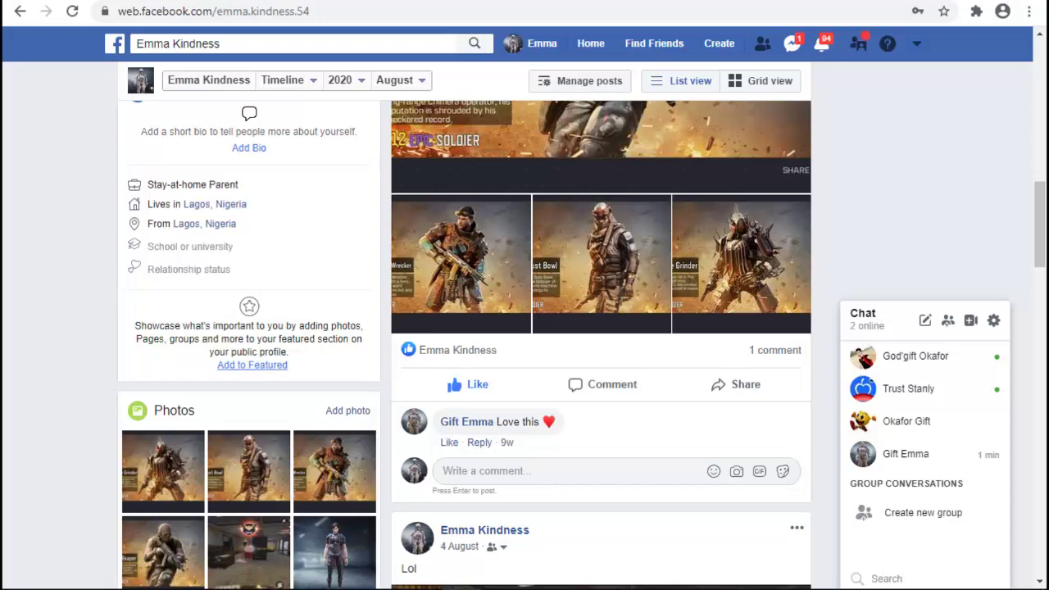
Start adding featured items and select all suggested photos except the one of the woman in red with the rifle
click(252, 365)
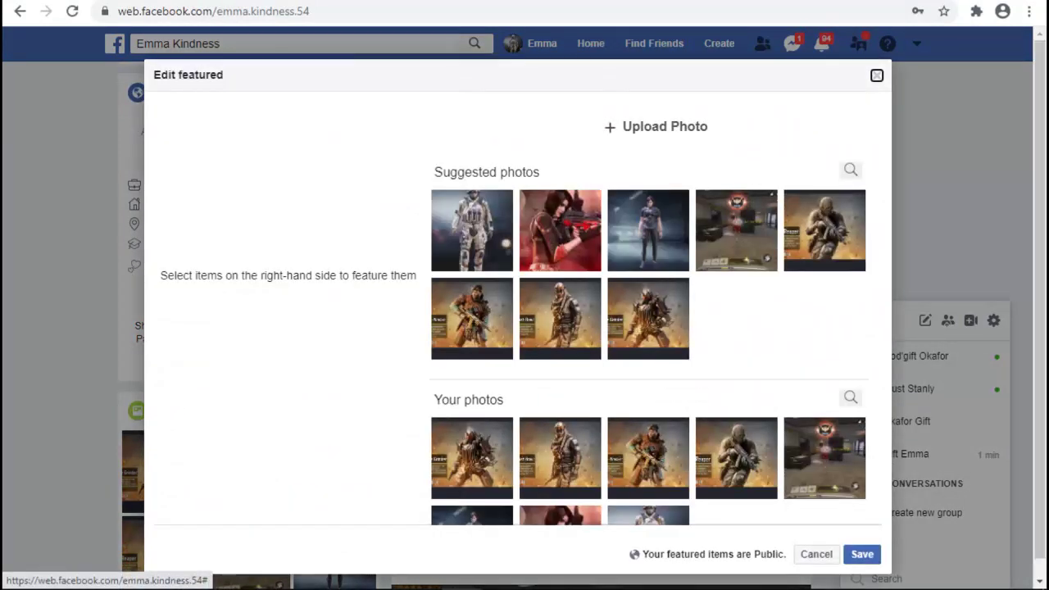
click(497, 253)
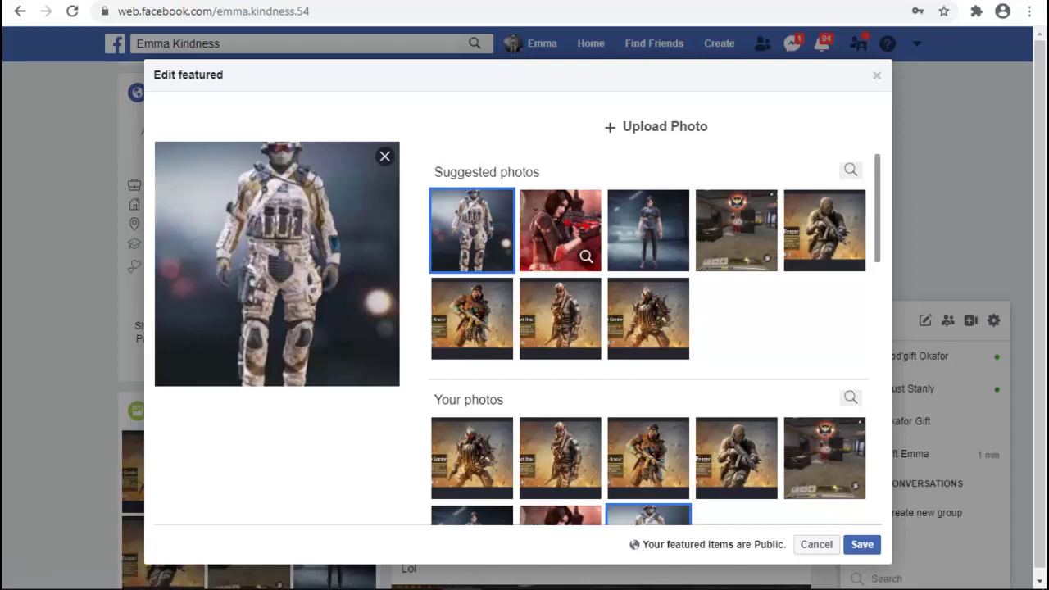
click(648, 231)
click(737, 230)
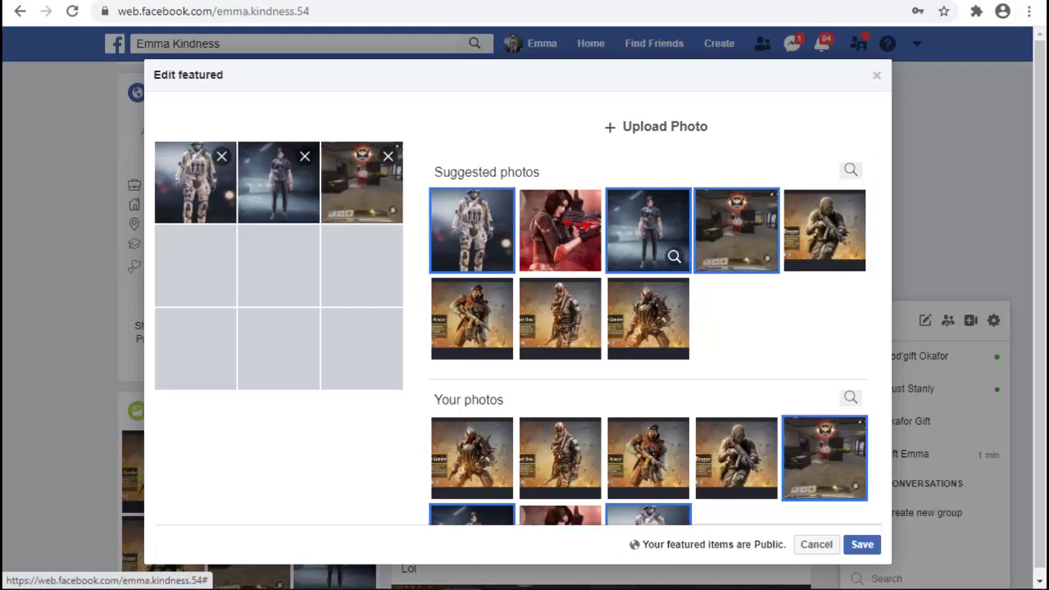
click(824, 230)
click(472, 318)
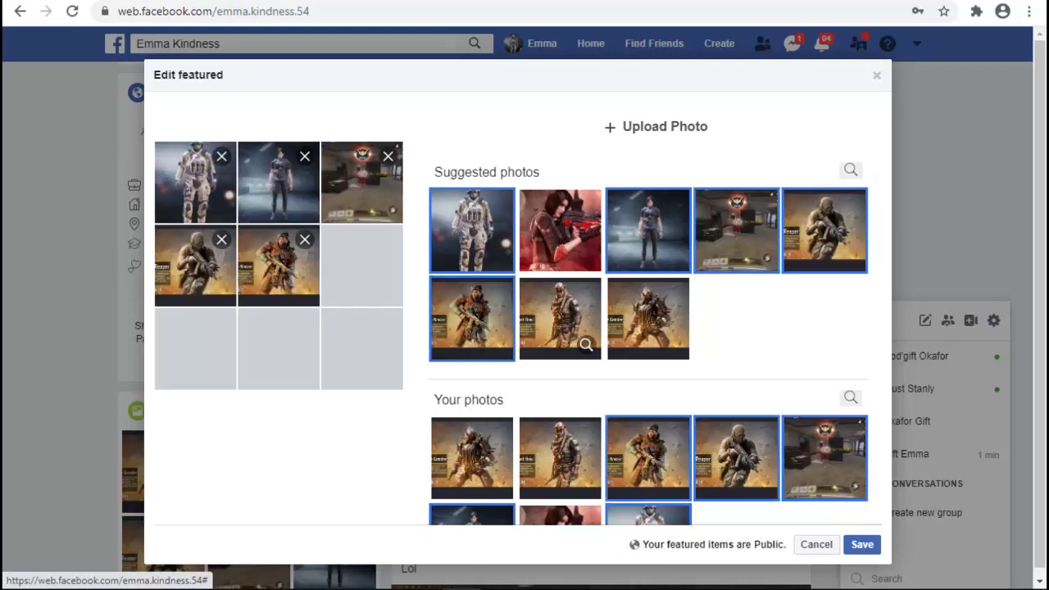
click(560, 318)
click(647, 318)
Add the Maskgun FPS Group and the Maskgun FPS page to the featured items
scroll(647, 338, down, 10)
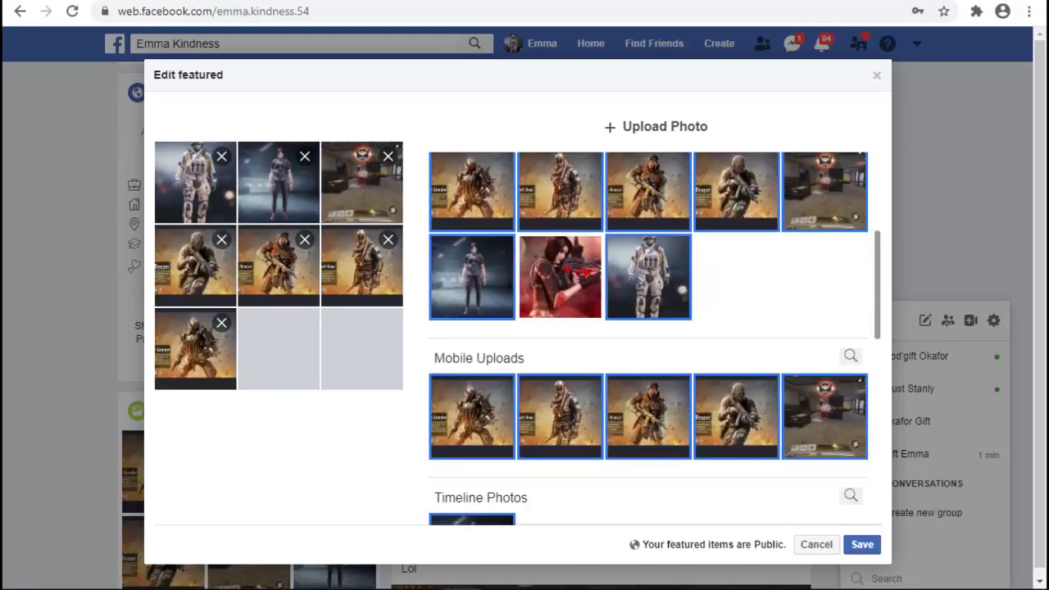
scroll(648, 339, down, 1)
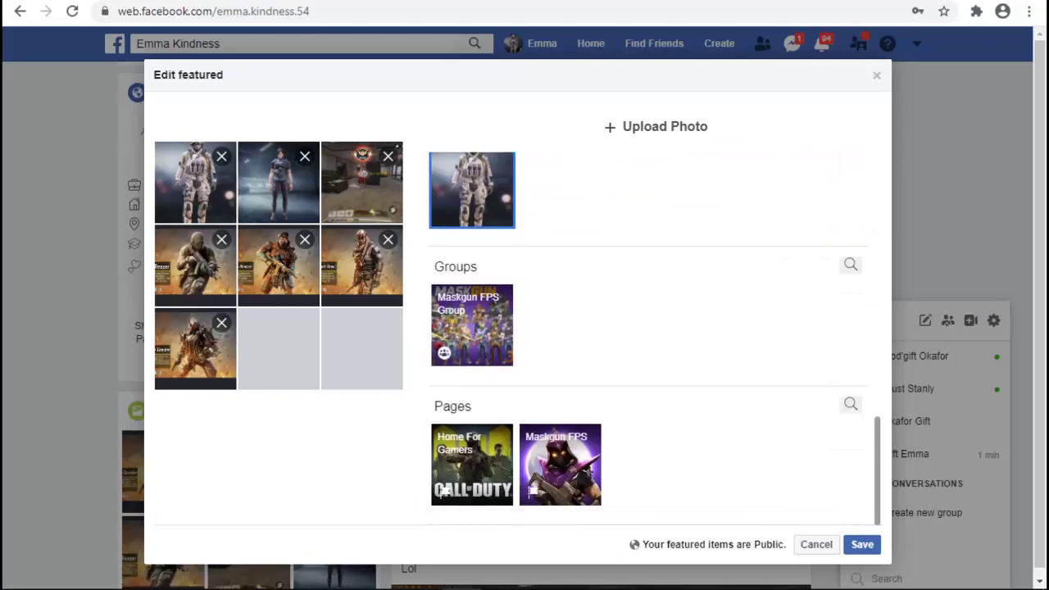
click(472, 325)
click(560, 464)
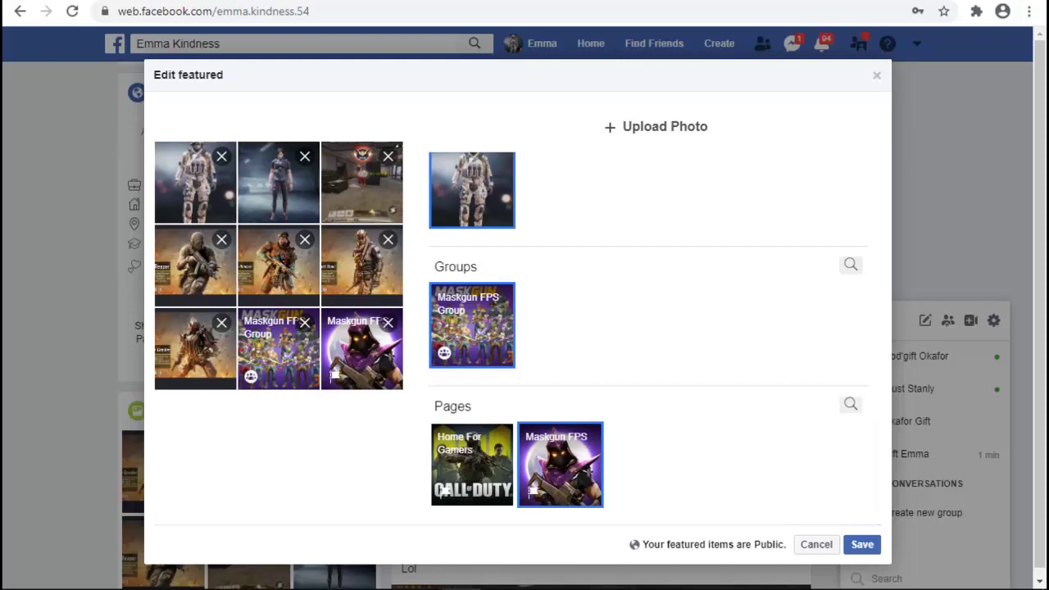
Move the white-camouflage soldier photo to the last featured slot by removing and reselecting it, and save the featured items
click(222, 156)
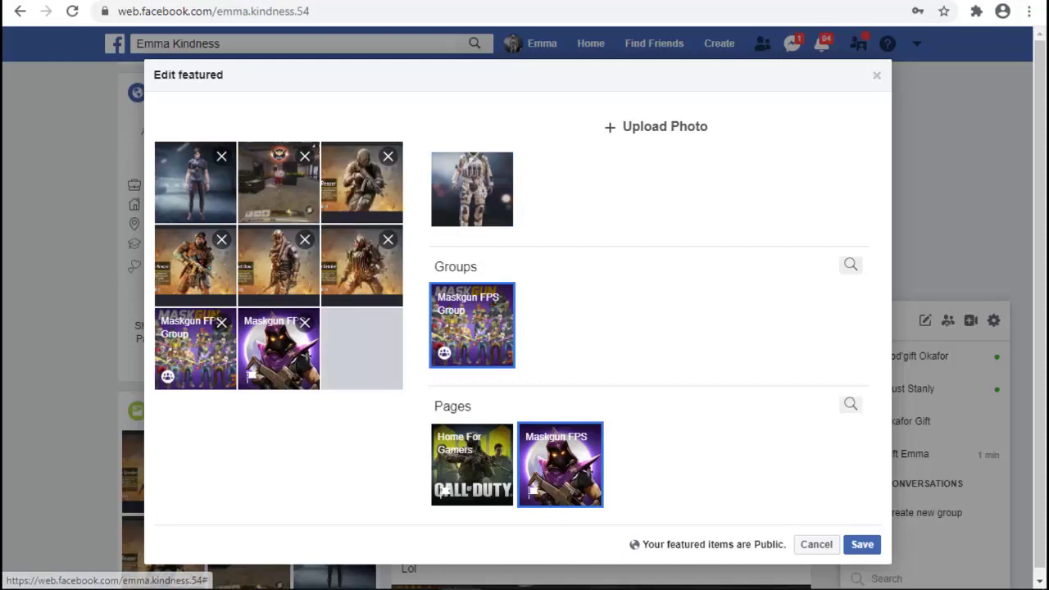
scroll(647, 328, up, 10)
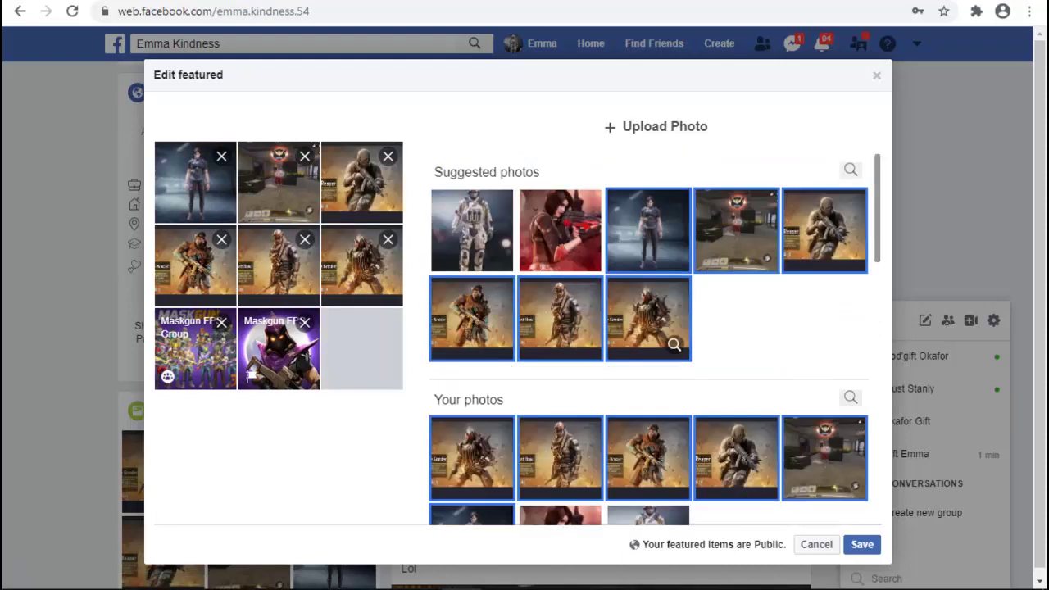
click(472, 229)
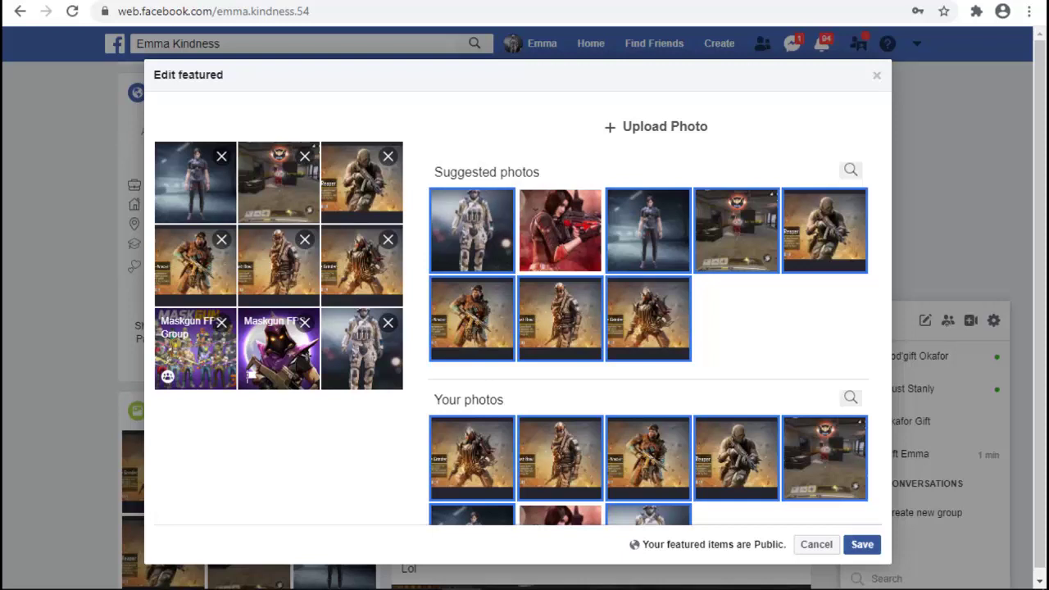
click(863, 544)
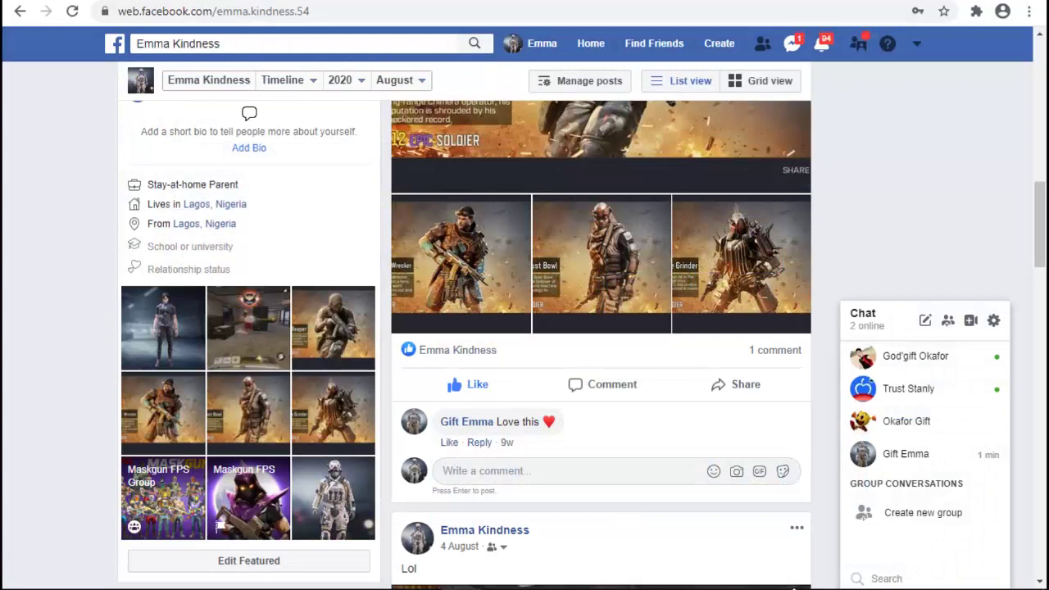
Reopen the featured items editor, close it without changes, and look over the featured grid on the profile
click(249, 560)
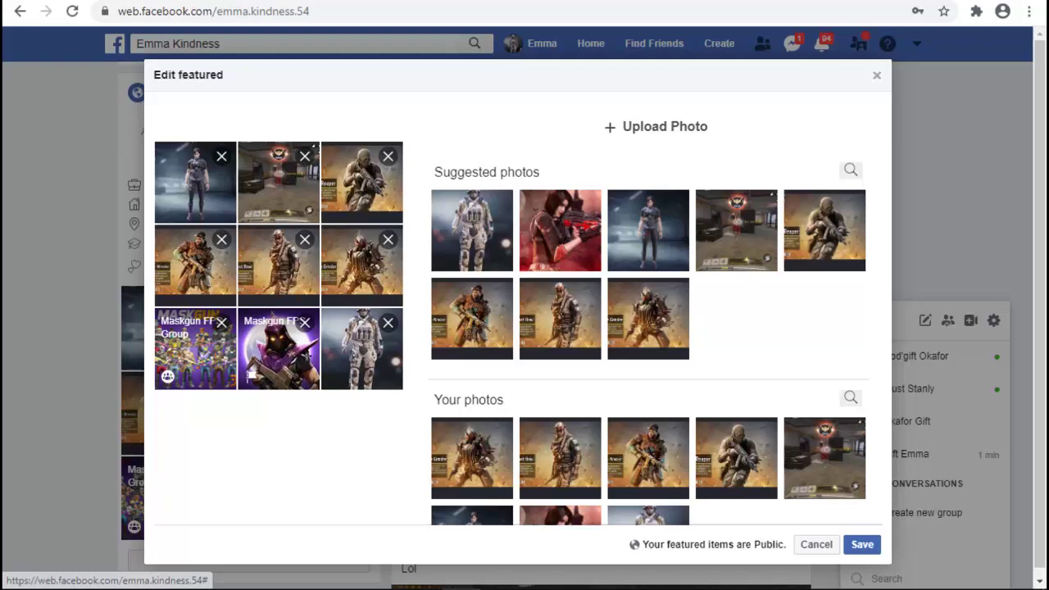
click(876, 75)
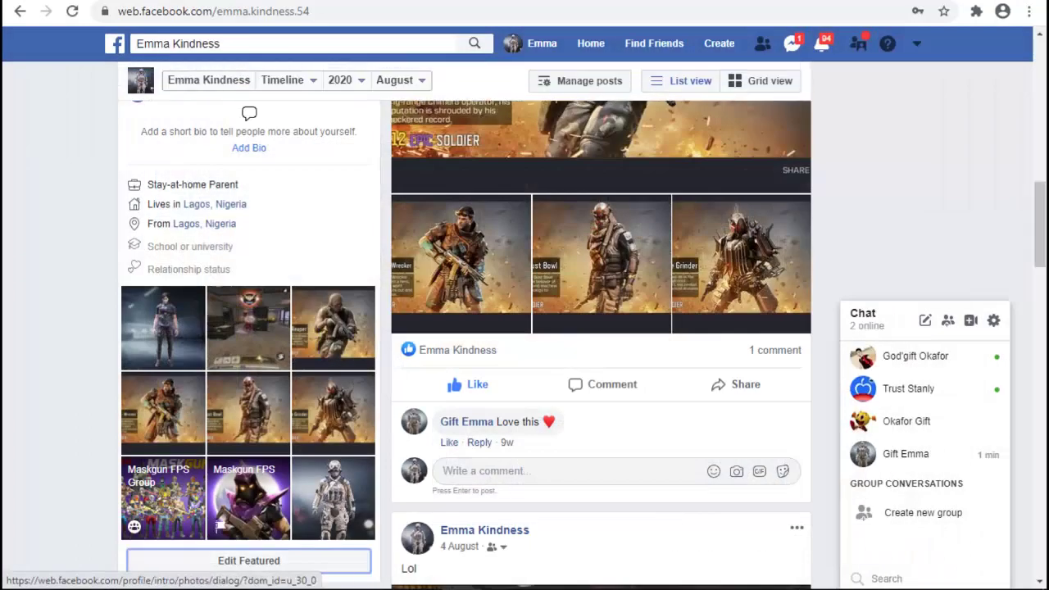
scroll(582, 345, down, 1)
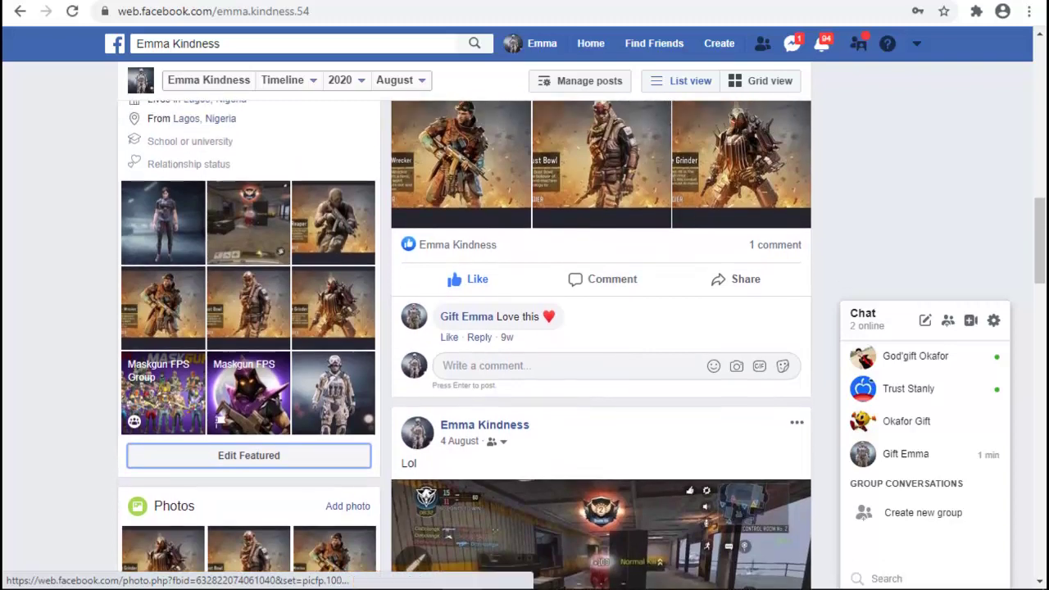
scroll(246, 332, down, 1)
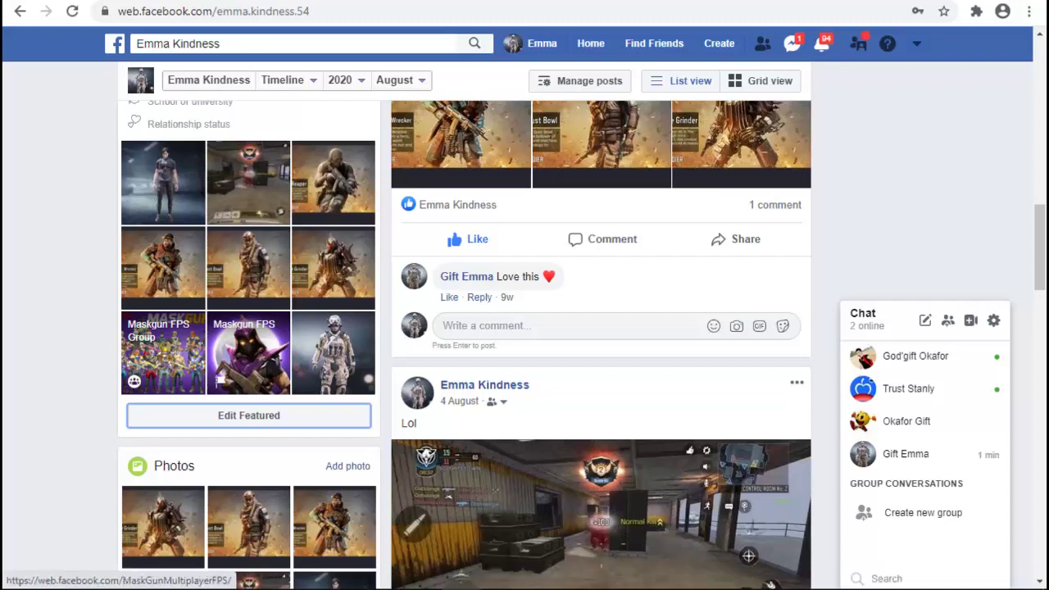
Visit the Maskgun FPS page from the featured grid, return to the profile, and view the featured Maskgun FPS Group
click(248, 353)
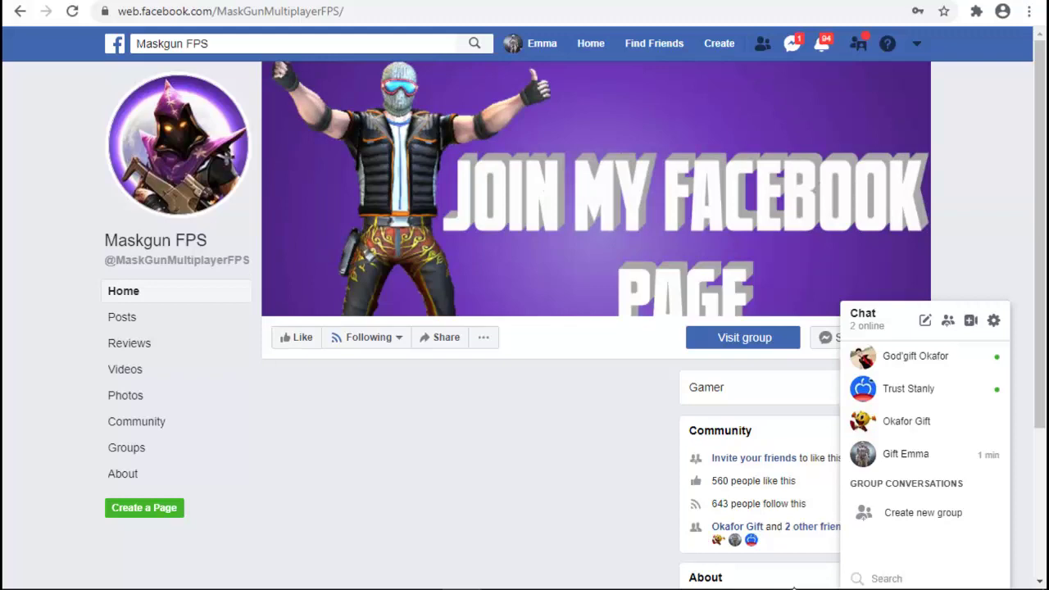
key(alt+Left)
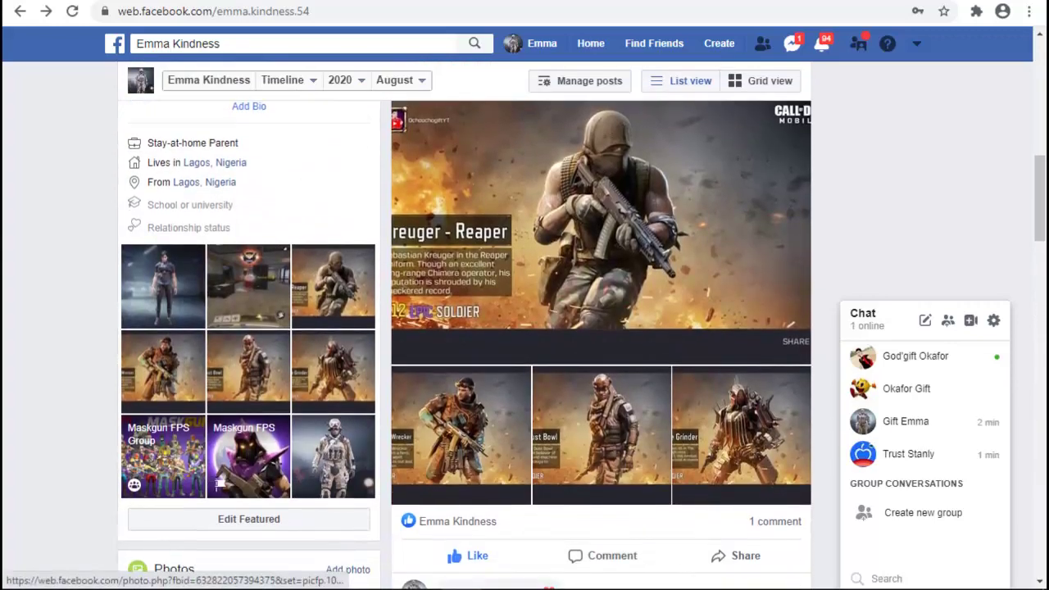
click(164, 457)
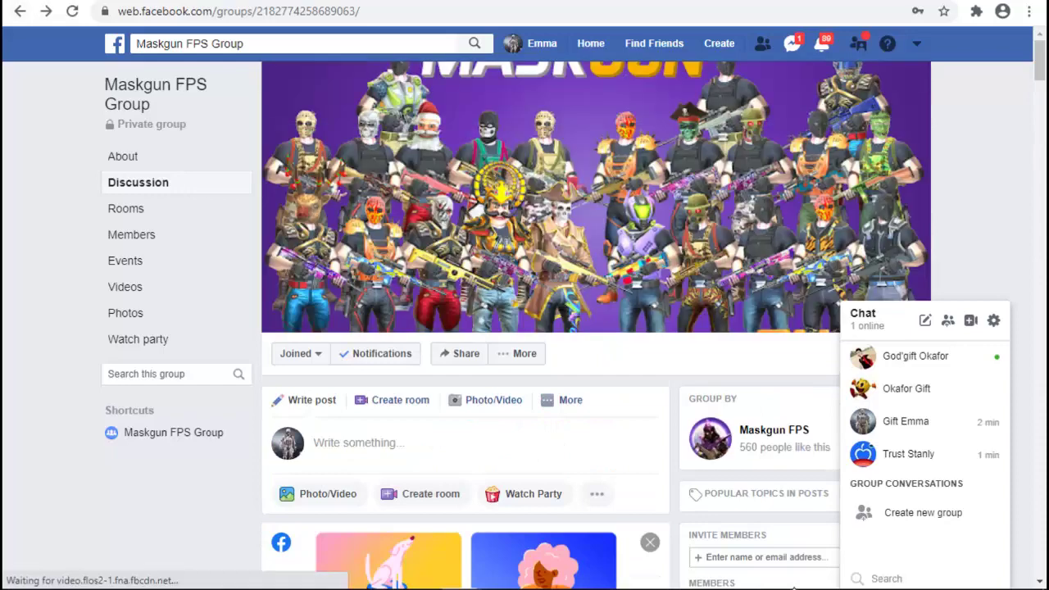
scroll(794, 587, down, 10)
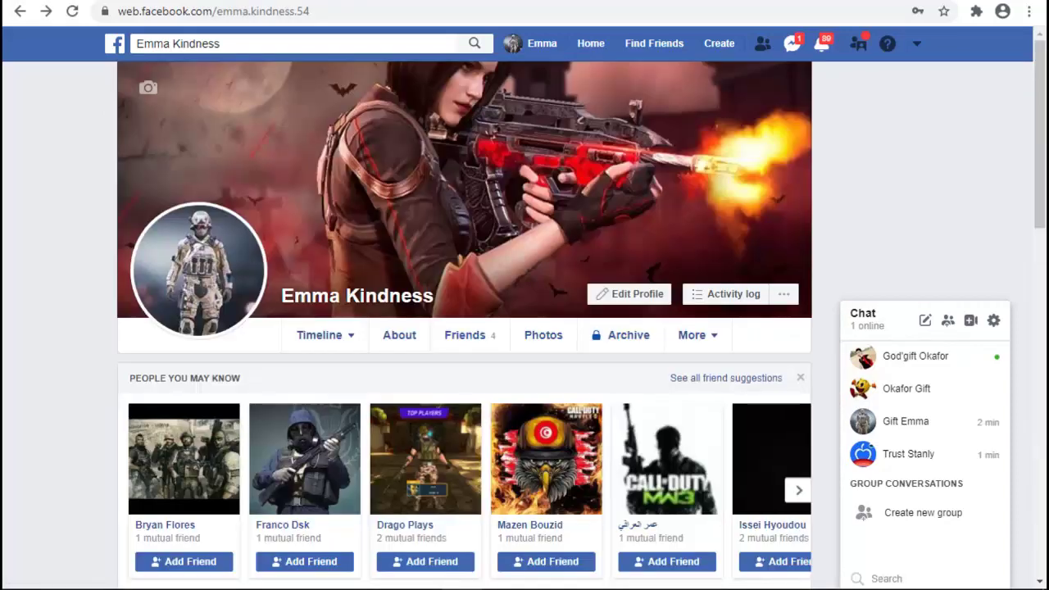
Open the Reaper - The Grinder photo from the featured grid on the profile and like it
scroll(794, 587, down, 10)
scroll(794, 587, up, 2)
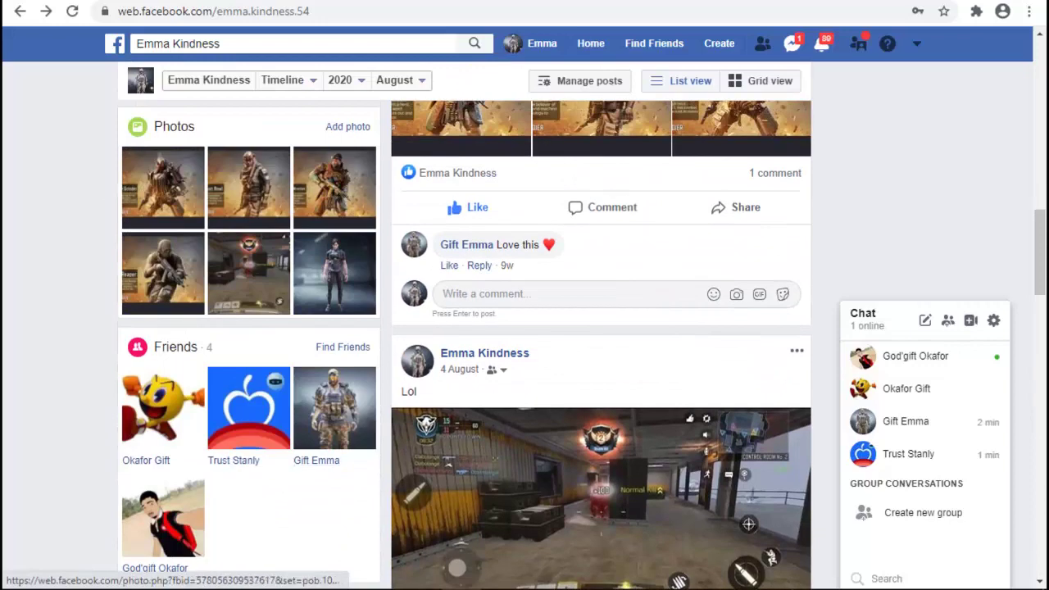
scroll(793, 587, up, 2)
scroll(794, 587, up, 2)
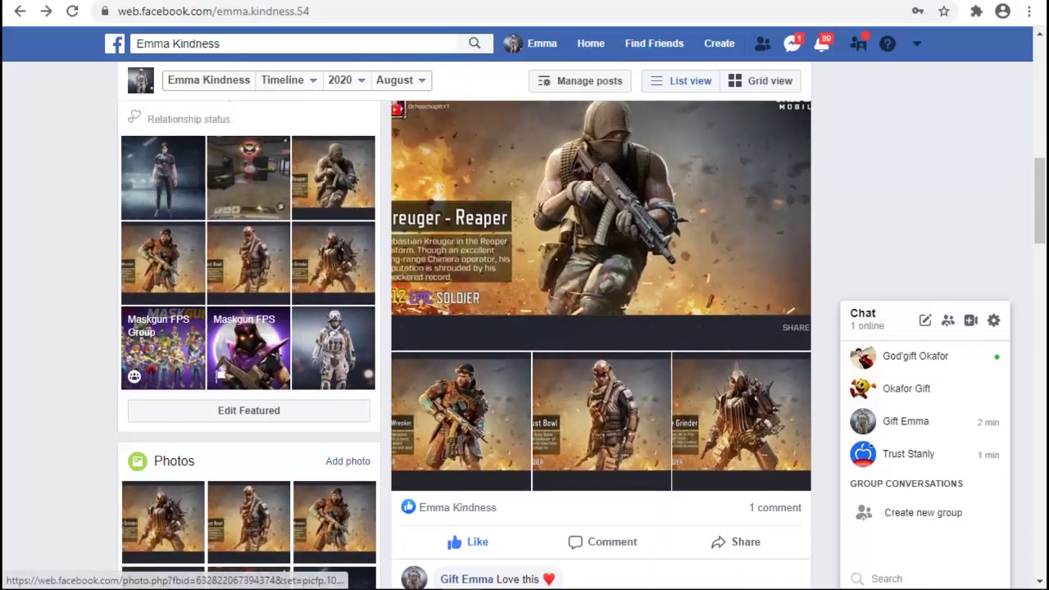
click(794, 587)
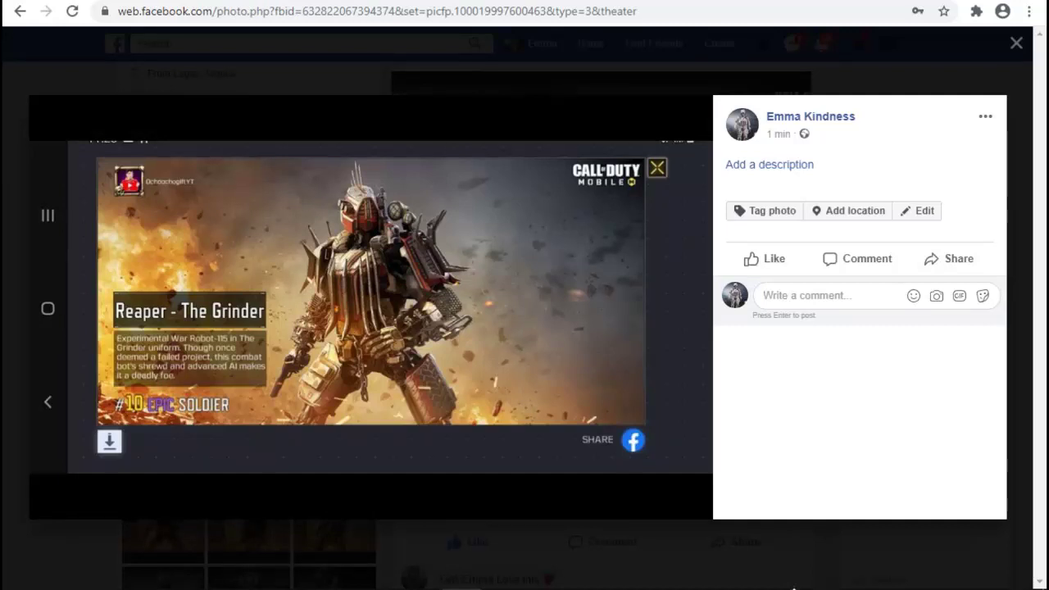
click(764, 258)
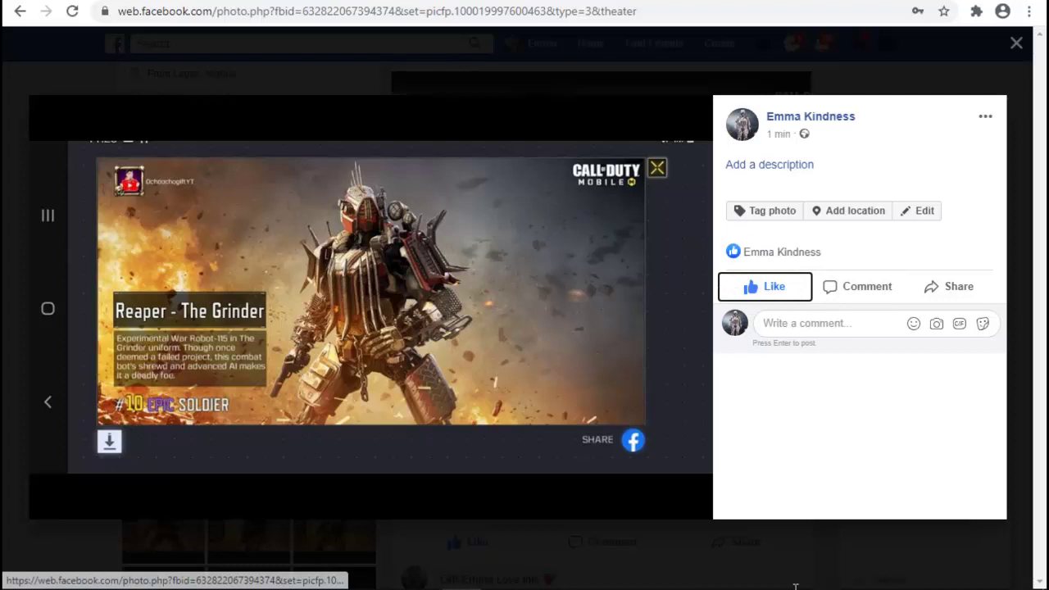
Post the comment "Hey" on the Reaper - The Grinder photo and close the photo viewer
click(764, 344)
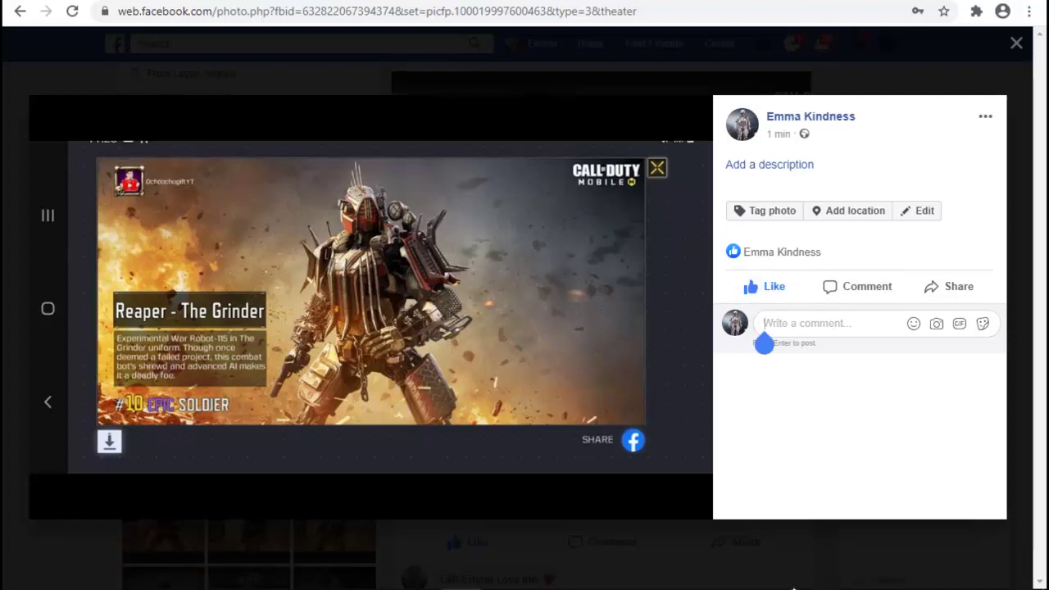
click(889, 578)
mouse_move(605, 435)
mouse_down()
mouse_move(600, 504)
mouse_move(629, 499)
mouse_move(618, 476)
mouse_up()
mouse_move(671, 466)
mouse_down()
mouse_move(669, 502)
mouse_move(662, 478)
mouse_move(713, 487)
mouse_move(677, 538)
mouse_up()
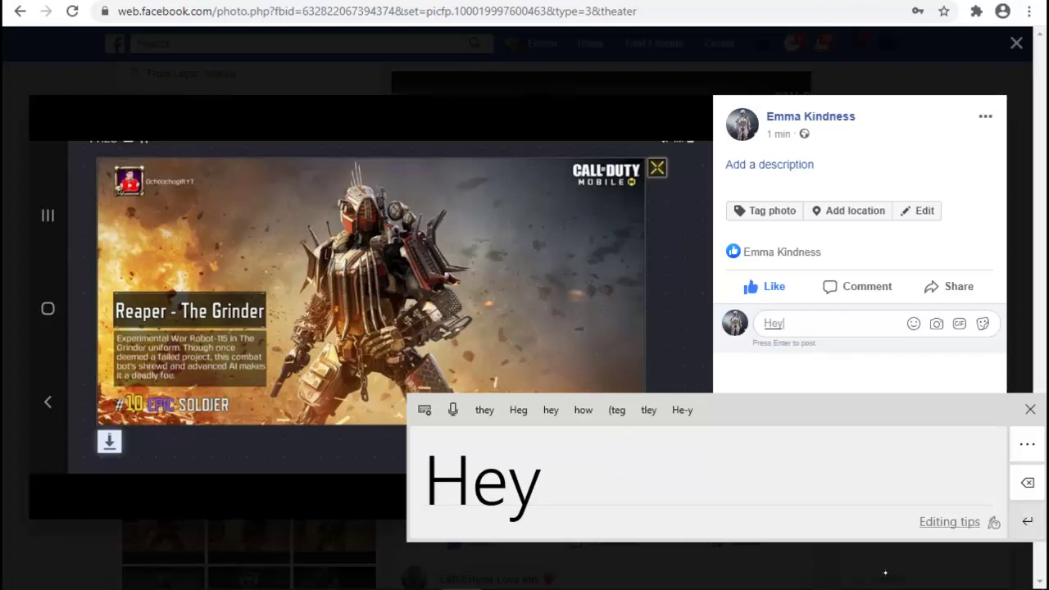
key(Return)
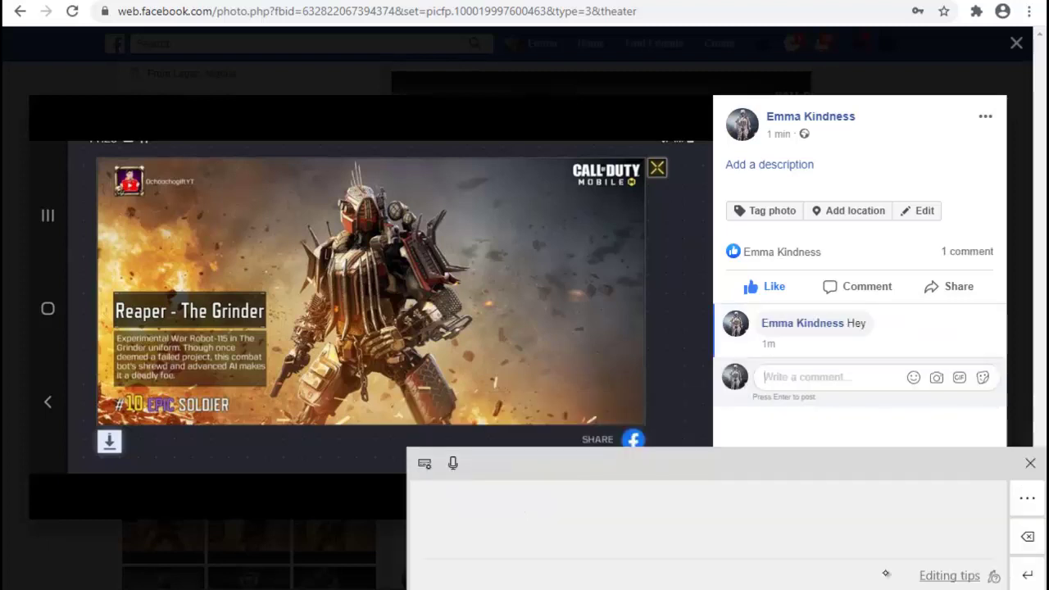
key(Escape)
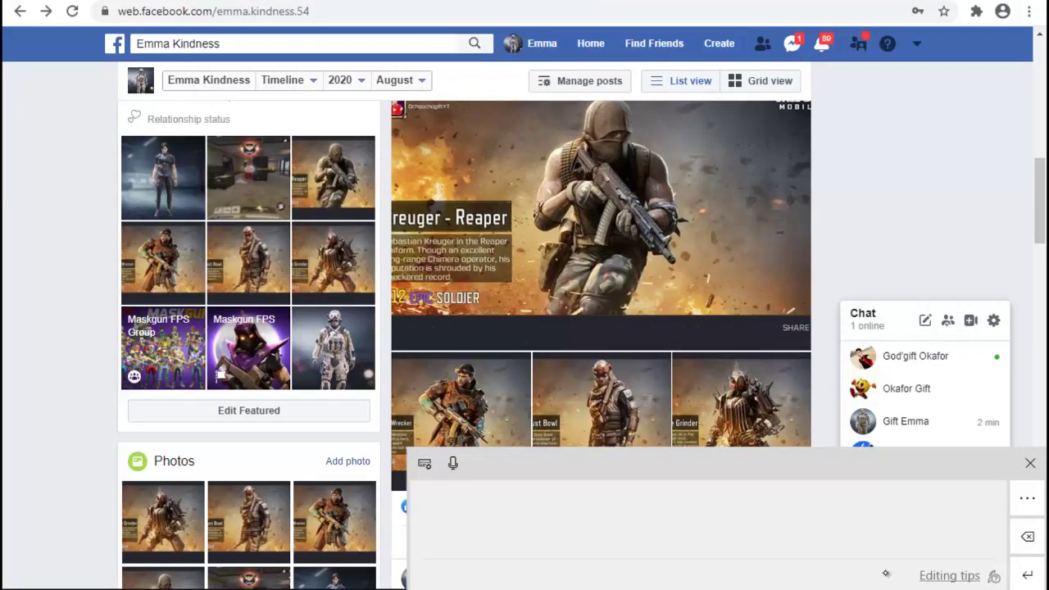
Reopen the featured Reaper - The Grinder photo to check its like and comment, and return to the profile
key(Return)
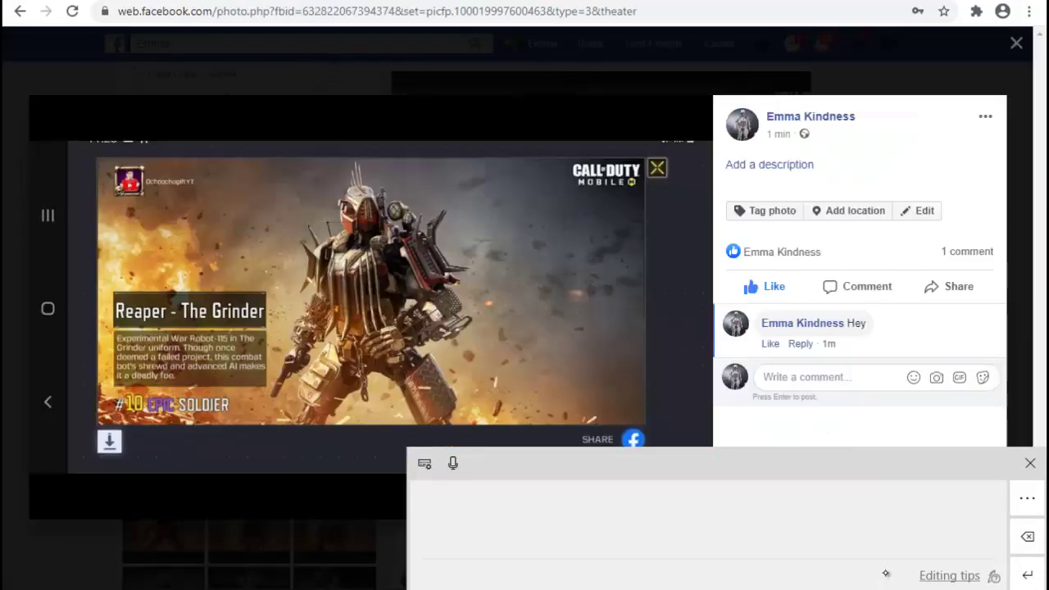
key(Tab)
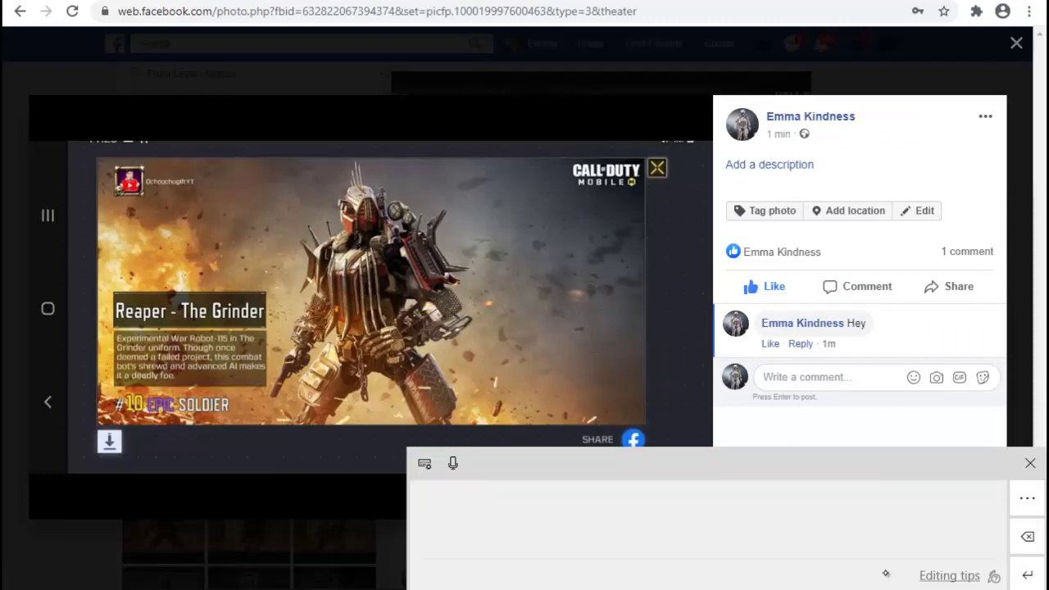
key(Escape)
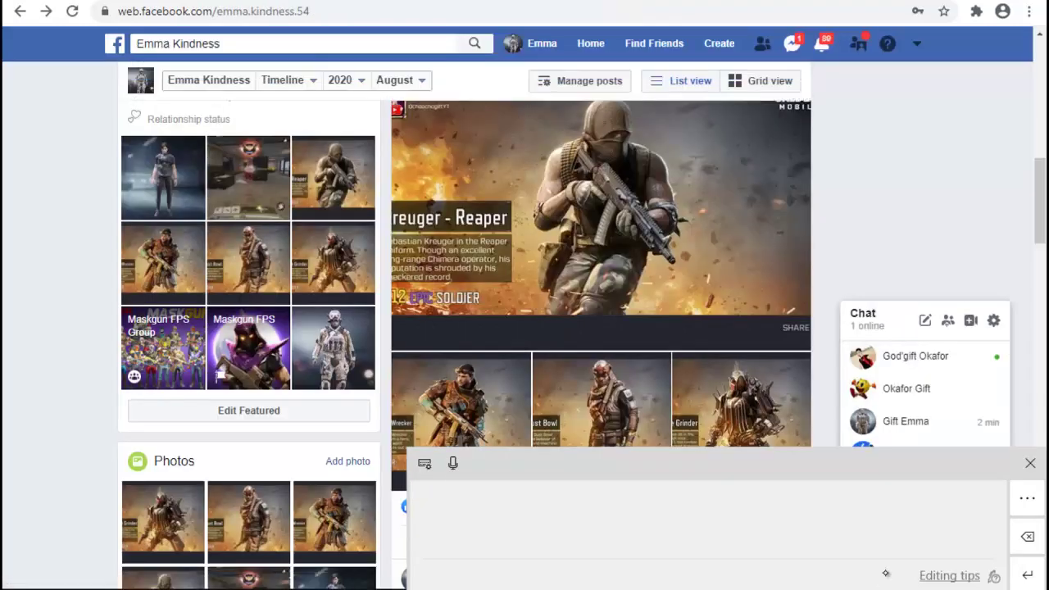